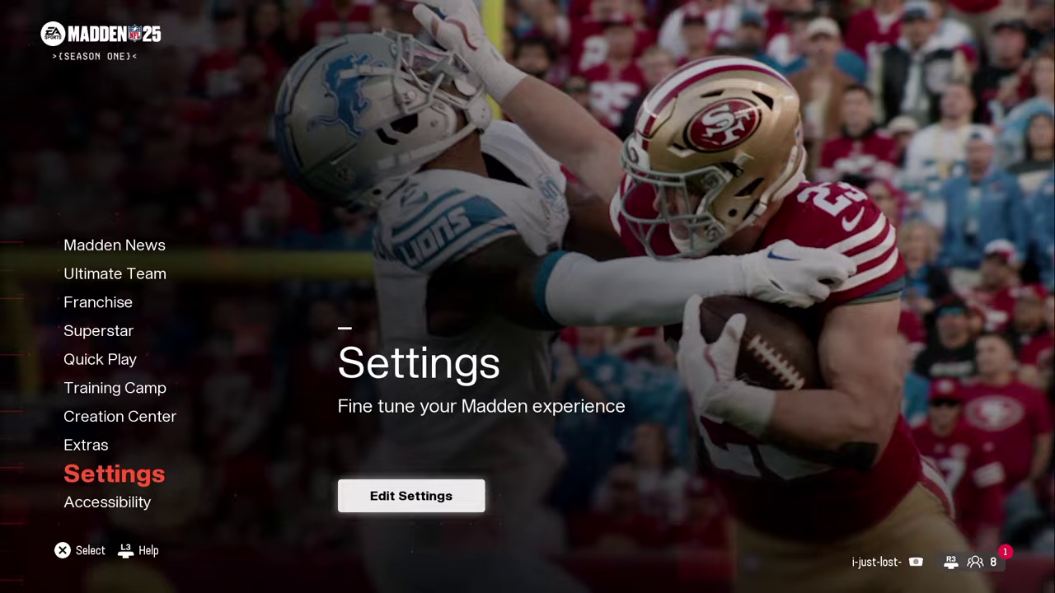
Open the game settings and review the playbook, skill level and game style options
key(Return)
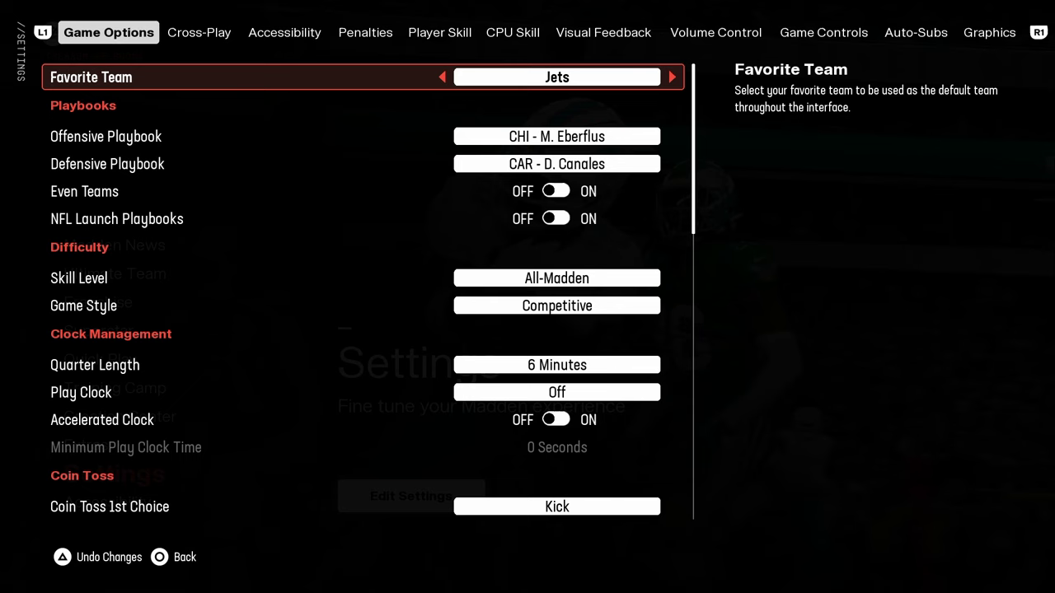
click(107, 136)
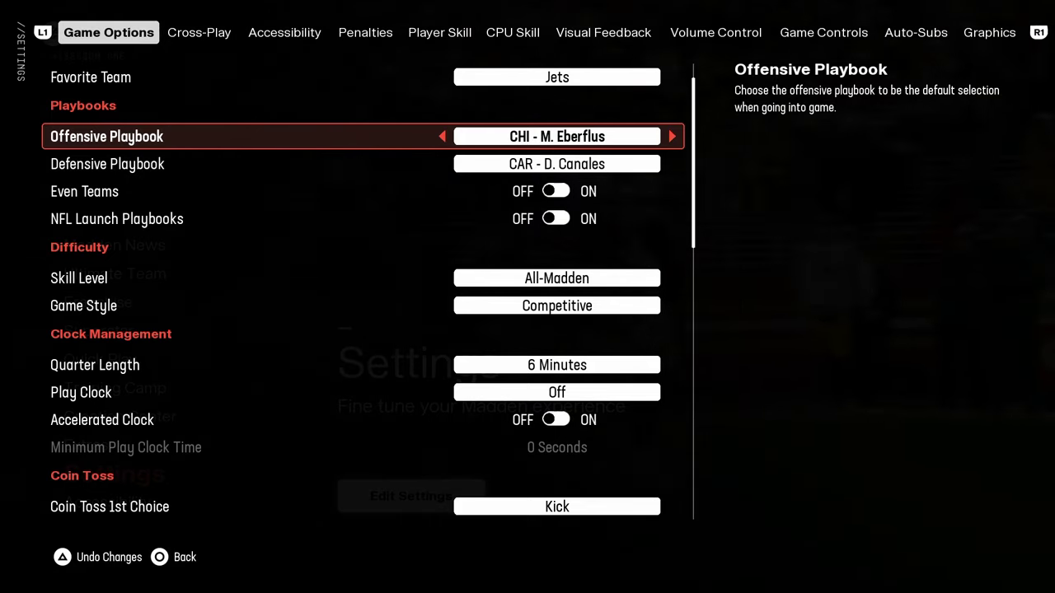
key(Down)
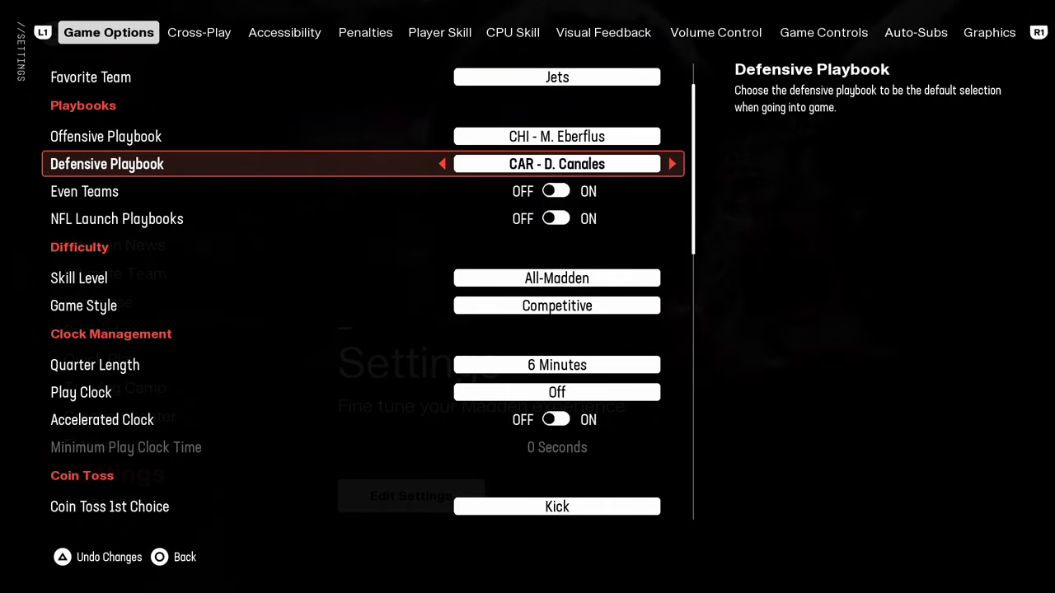
click(363, 192)
click(247, 278)
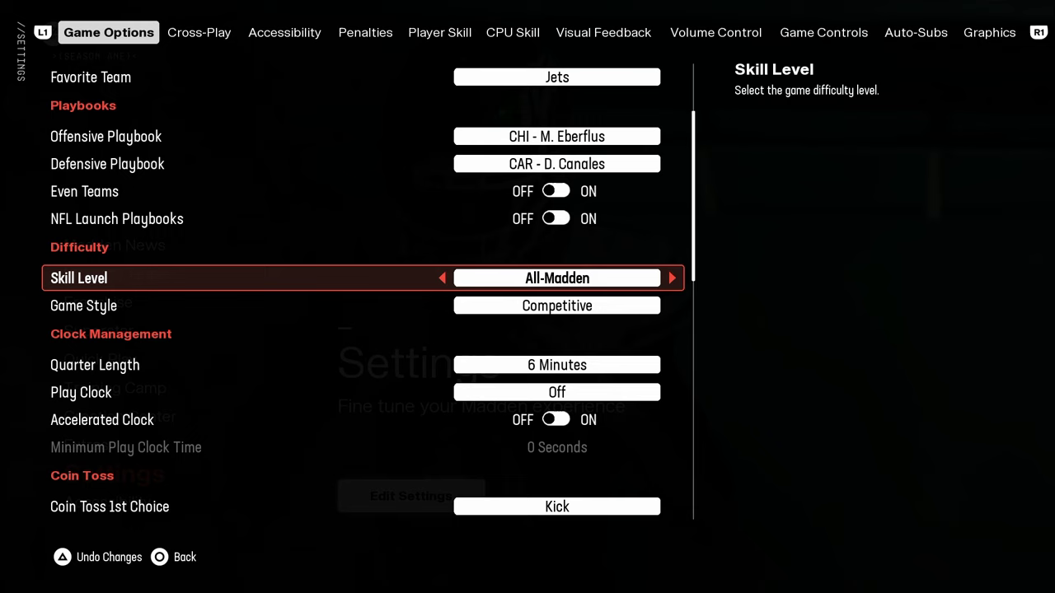
click(247, 305)
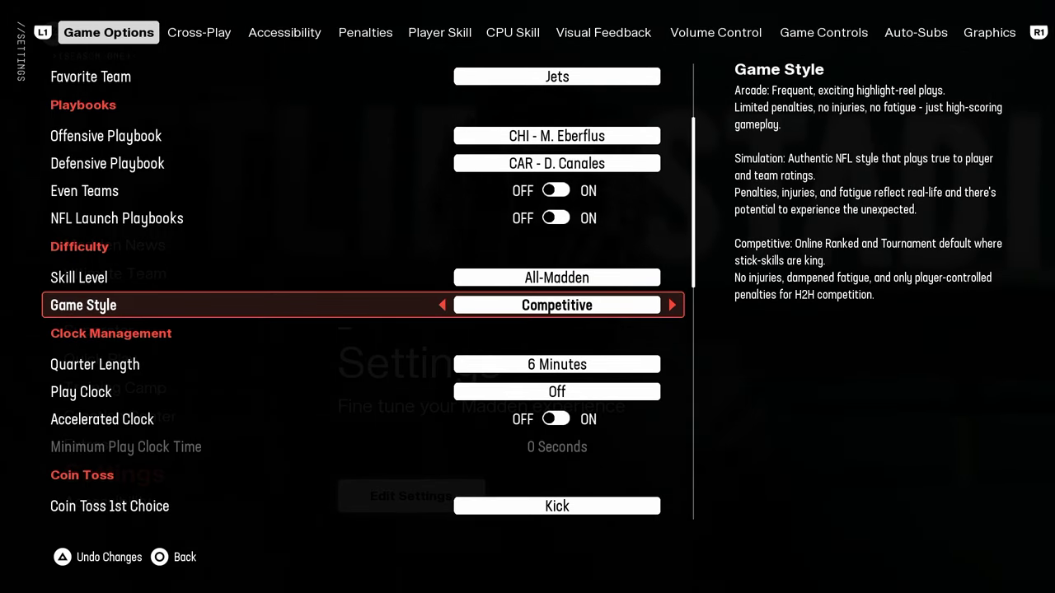
Set the quarter length to 15 minutes
click(247, 364)
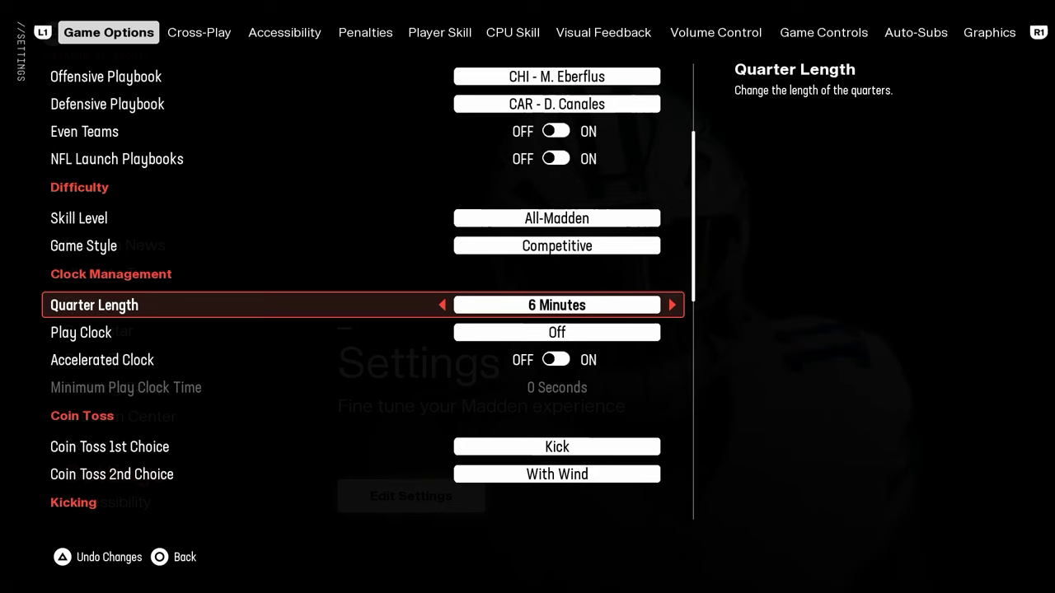
key(Left)
key(Left)
key(Left)
key(Left)
key(Left)
key(Left)
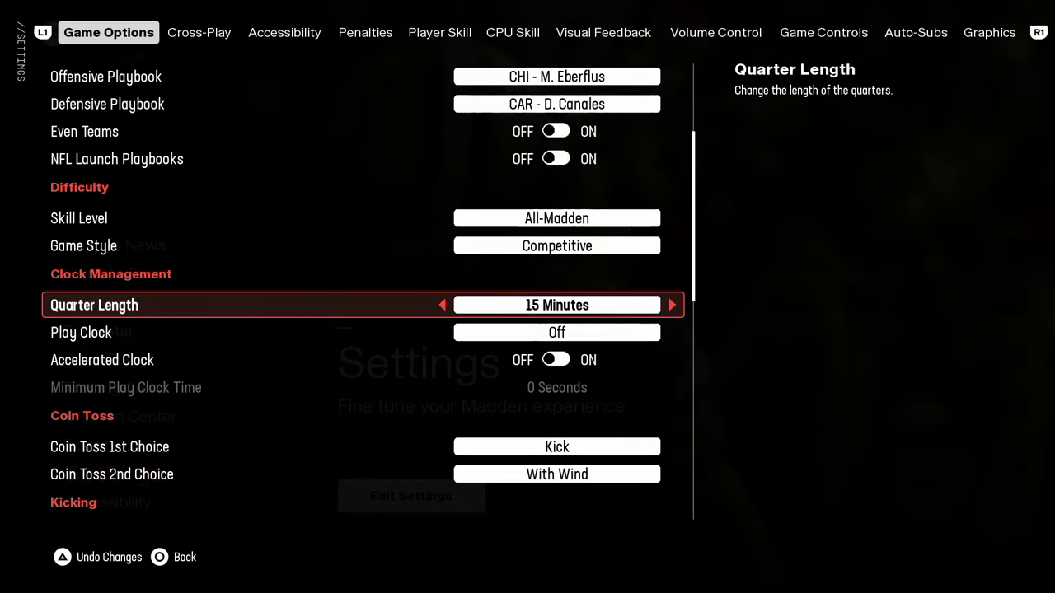
Review the play clock, accelerated clock and coin toss options
key(Down)
key(Down)
key(Down)
key(Down)
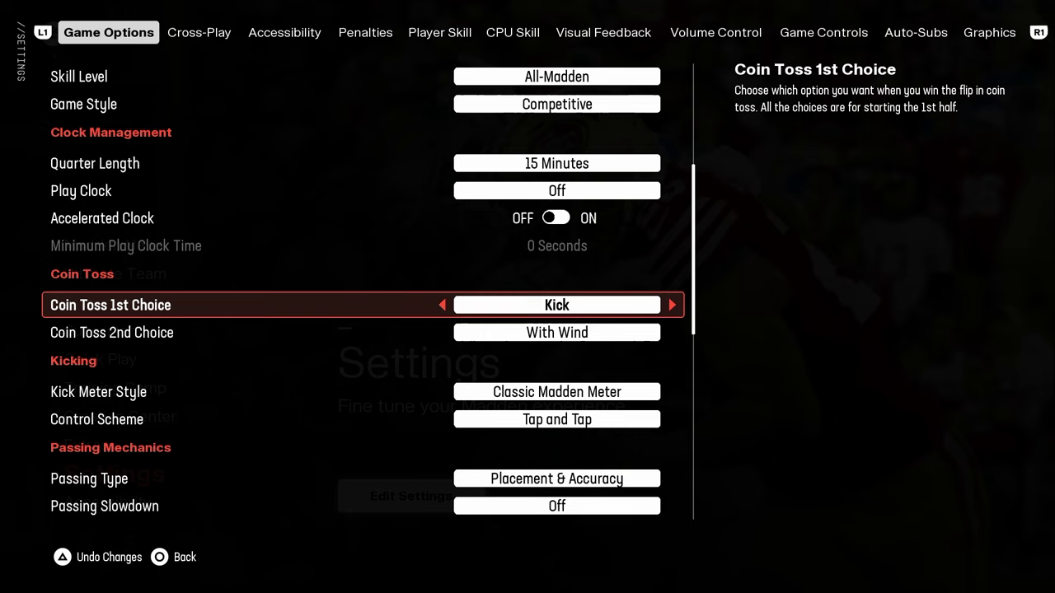
key(Down)
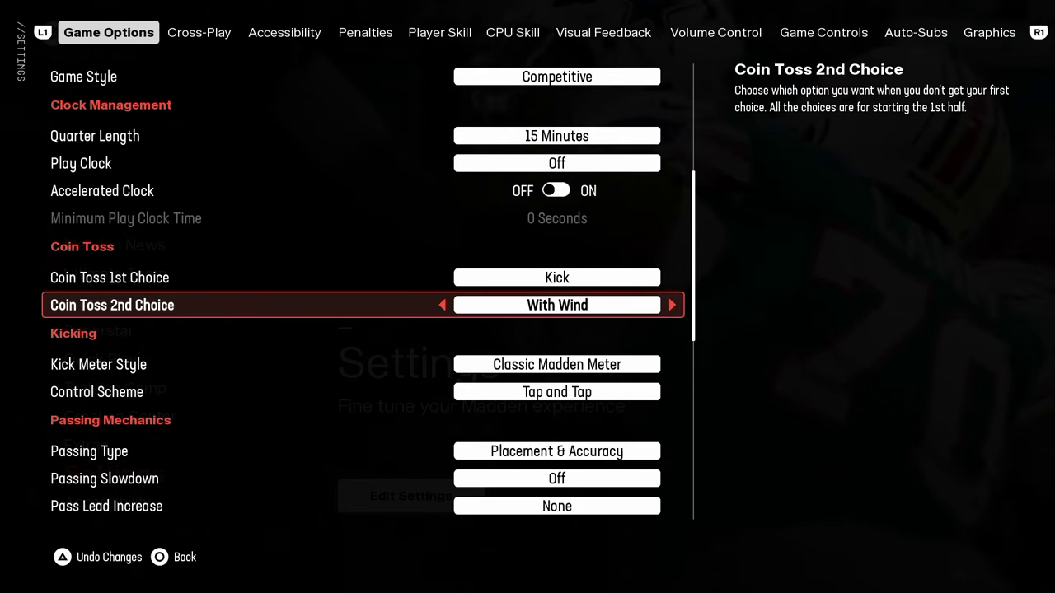
key(Up)
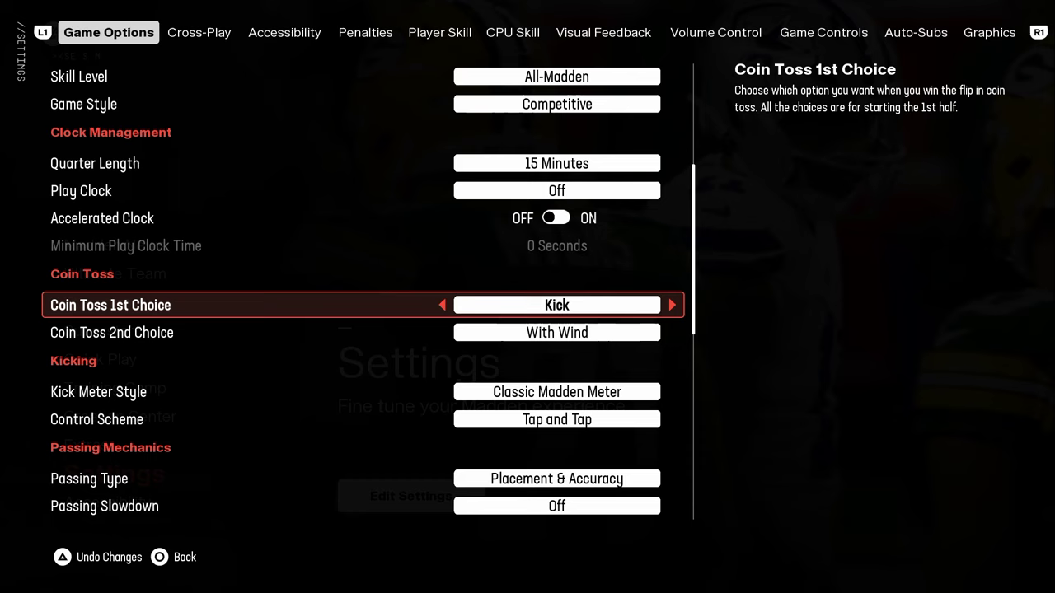
Try the alternative kick meter style and the Tap and Hold control scheme, restoring Classic Madden Meter and Tap and Tap
key(Down)
key(Down)
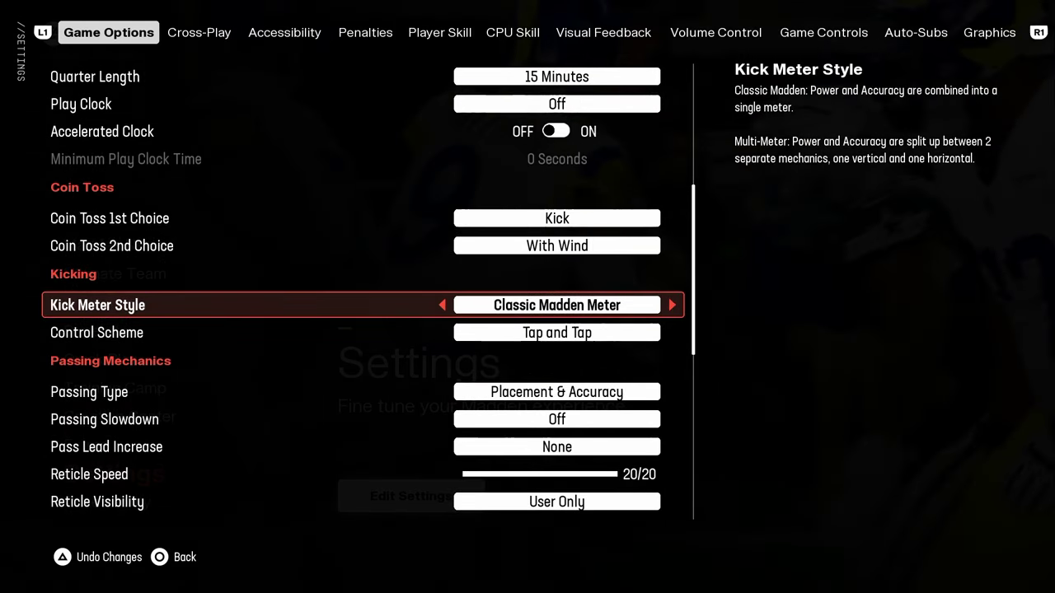
key(Right)
key(Left)
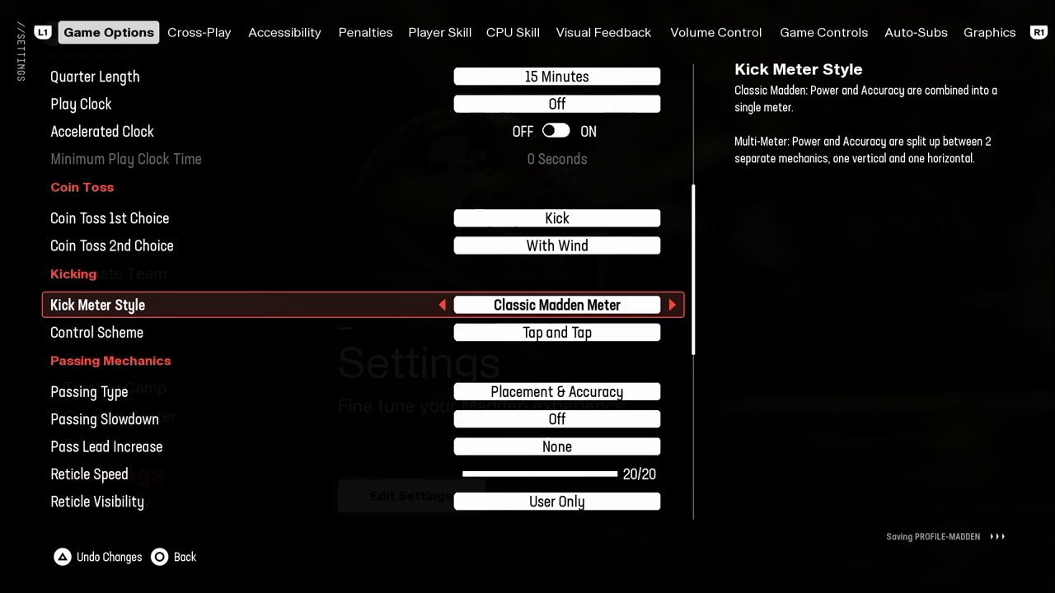
key(Down)
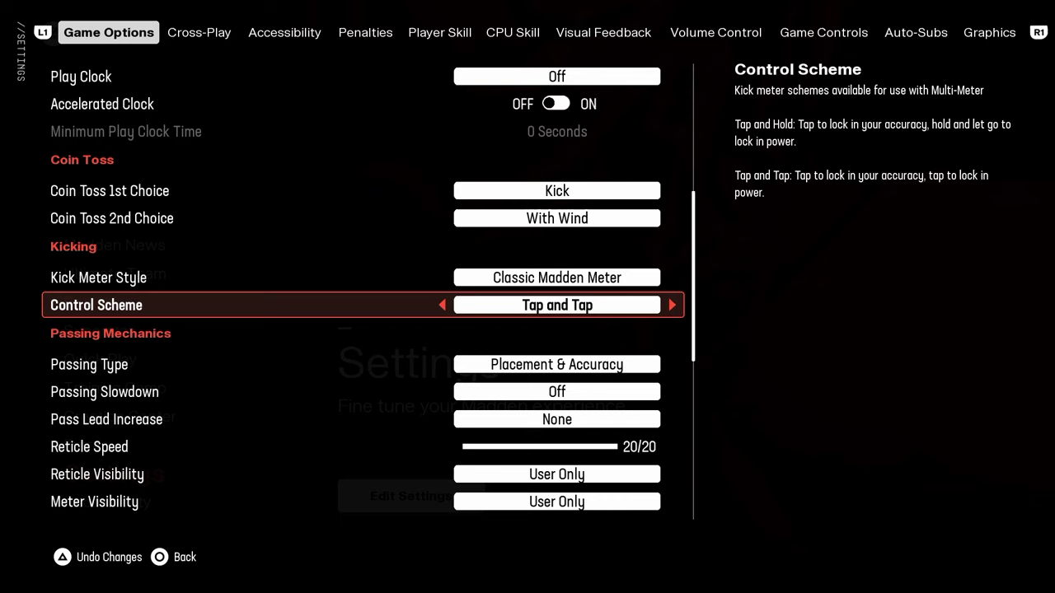
key(Right)
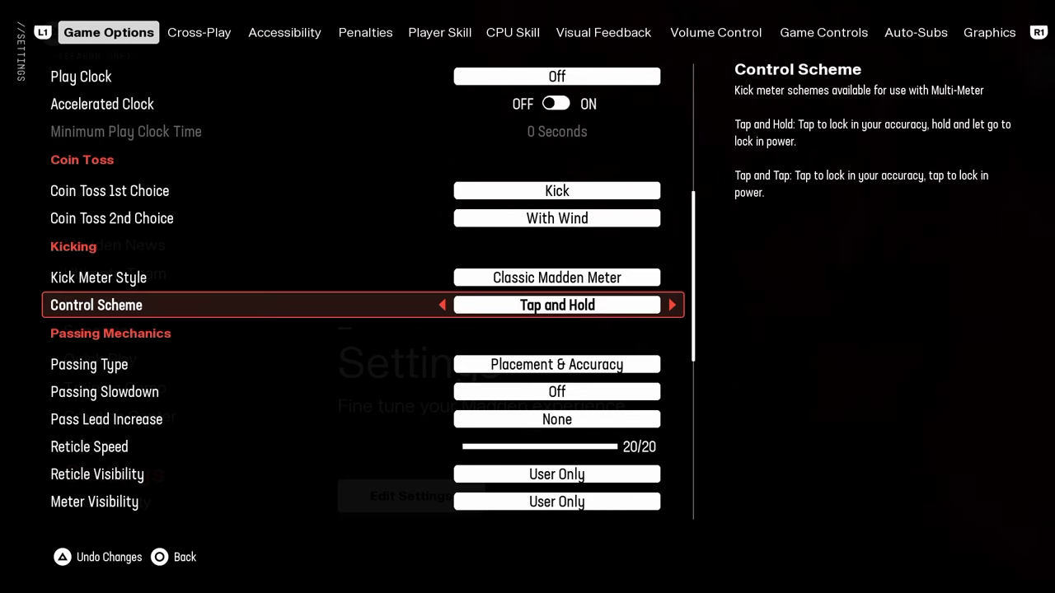
key(Up)
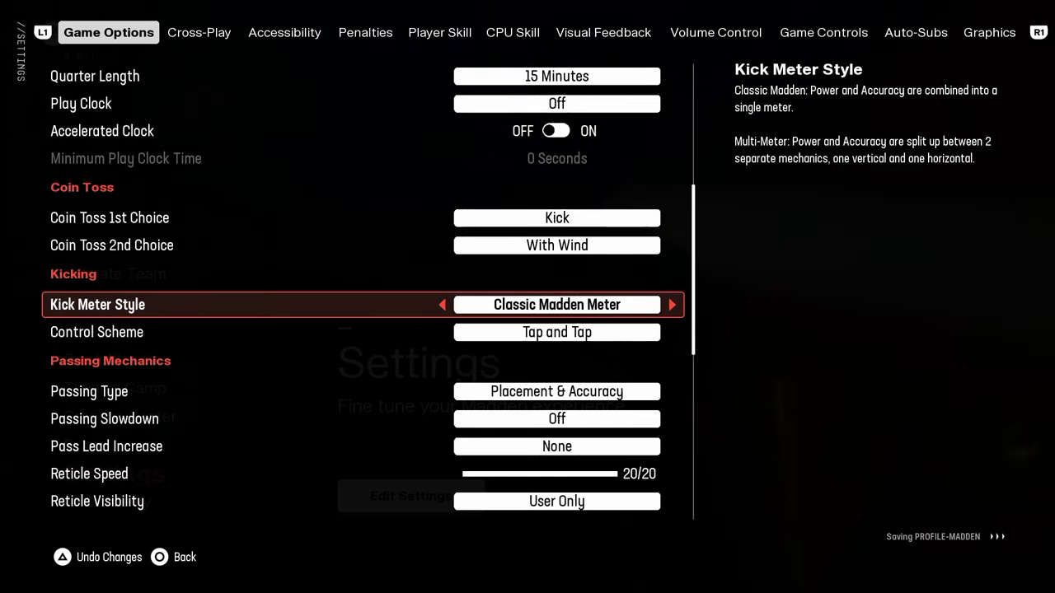
Review the passing type and slowdown options, and cycle Pass Lead Increase through its choices back to None
key(Down)
key(Down)
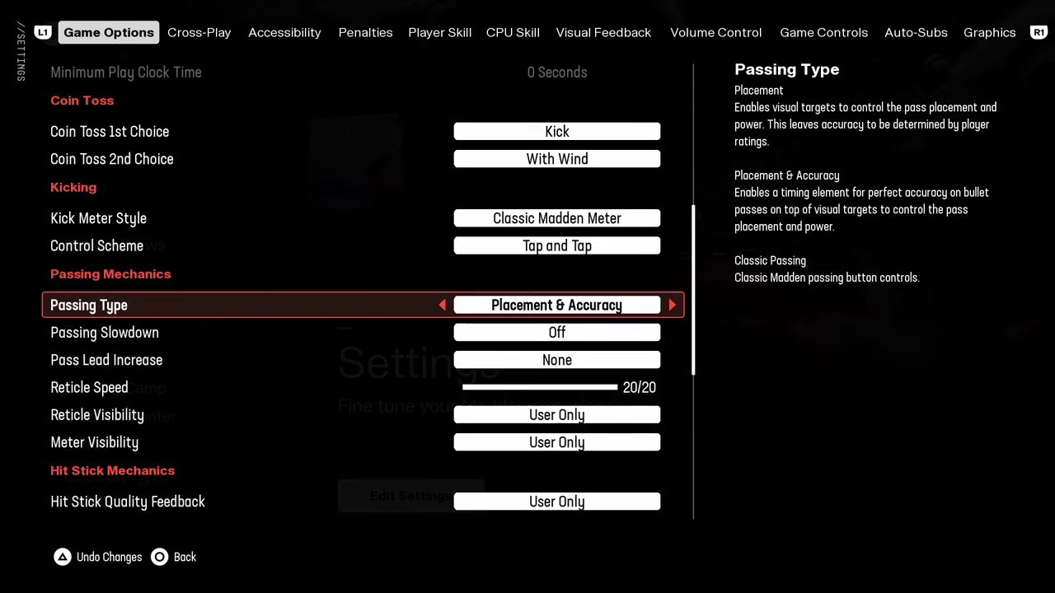
key(Down)
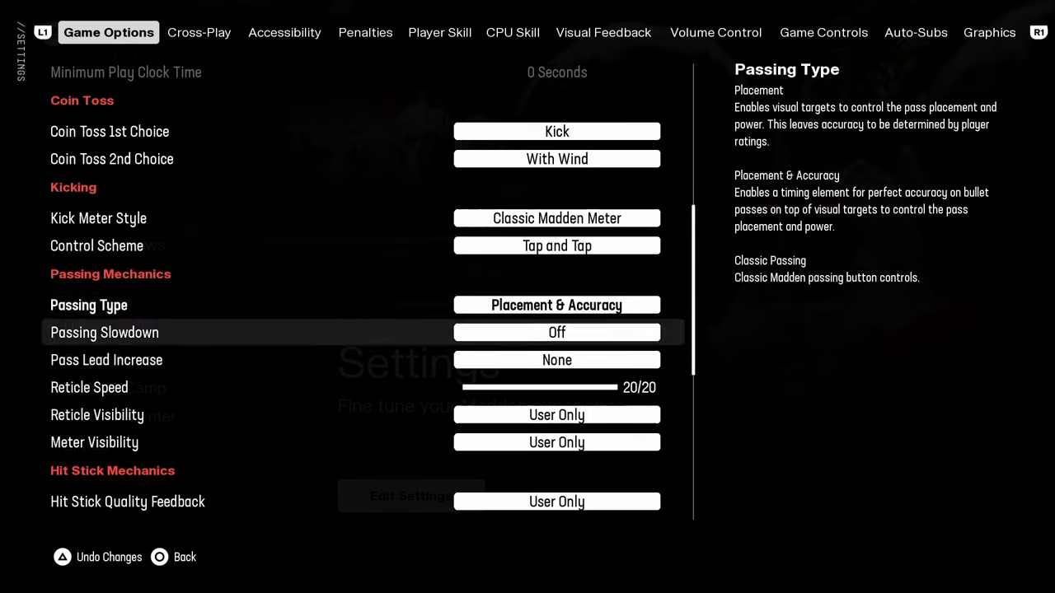
key(Down)
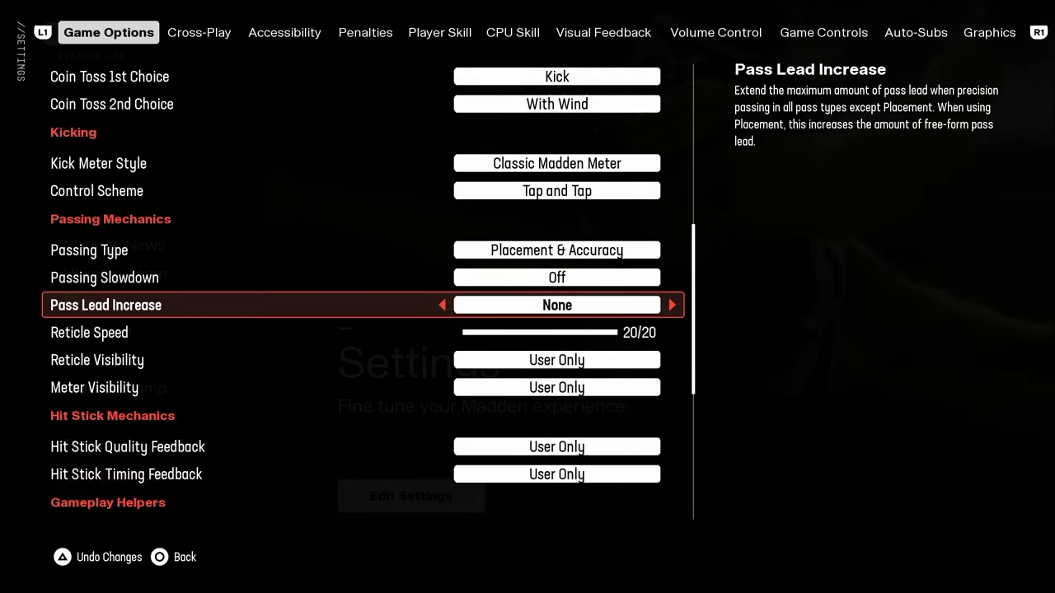
key(Left)
key(Left)
key(Left)
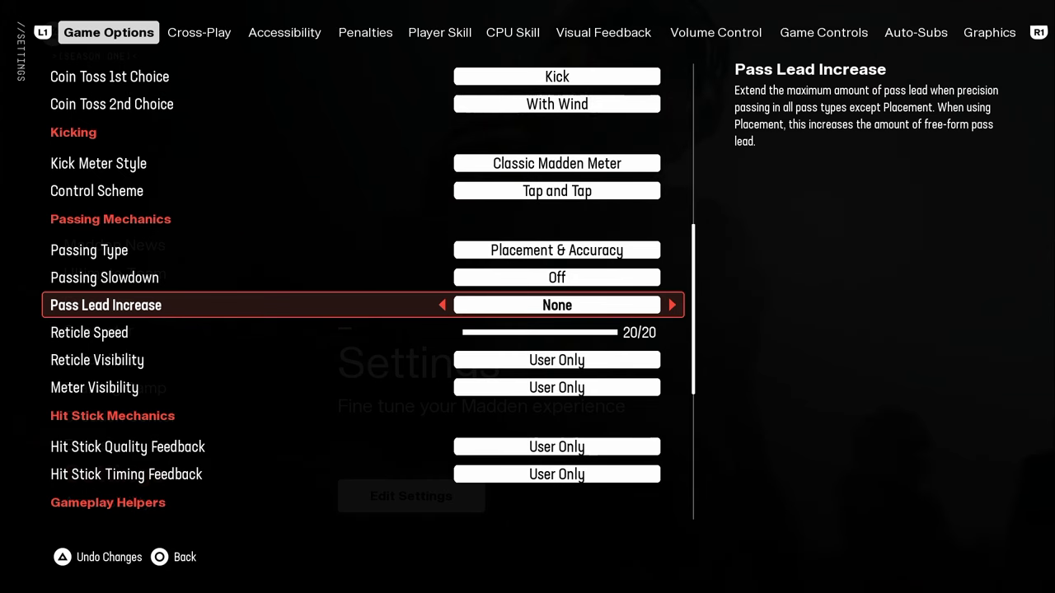
Lower the passing reticle speed to 3/20
key(Down)
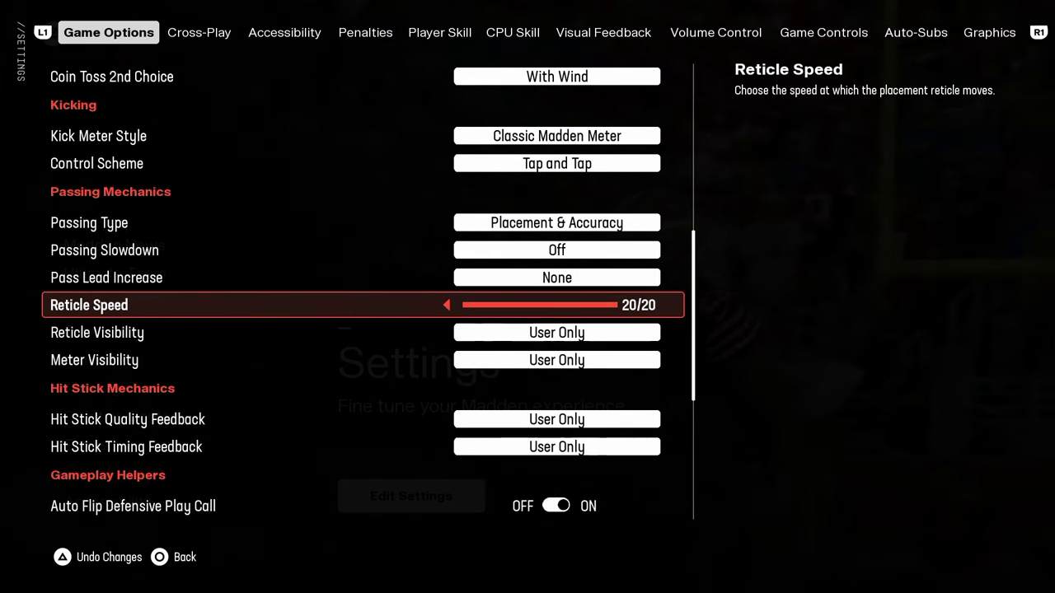
key(Left)
key(Left)
key(Left)
key(Left)
key(Left)
key(Left)
key(Left)
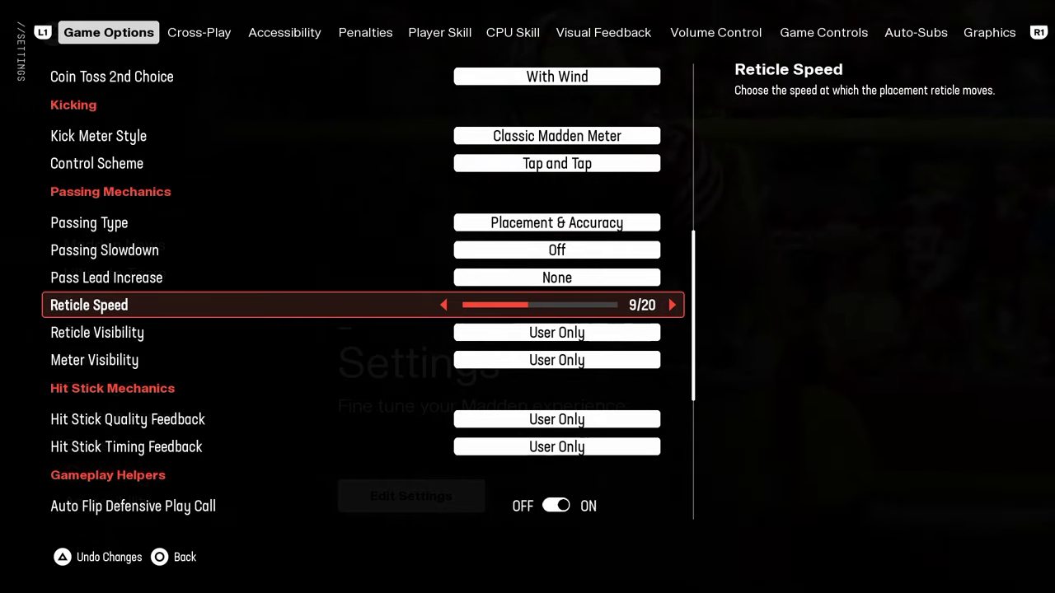
key(Left)
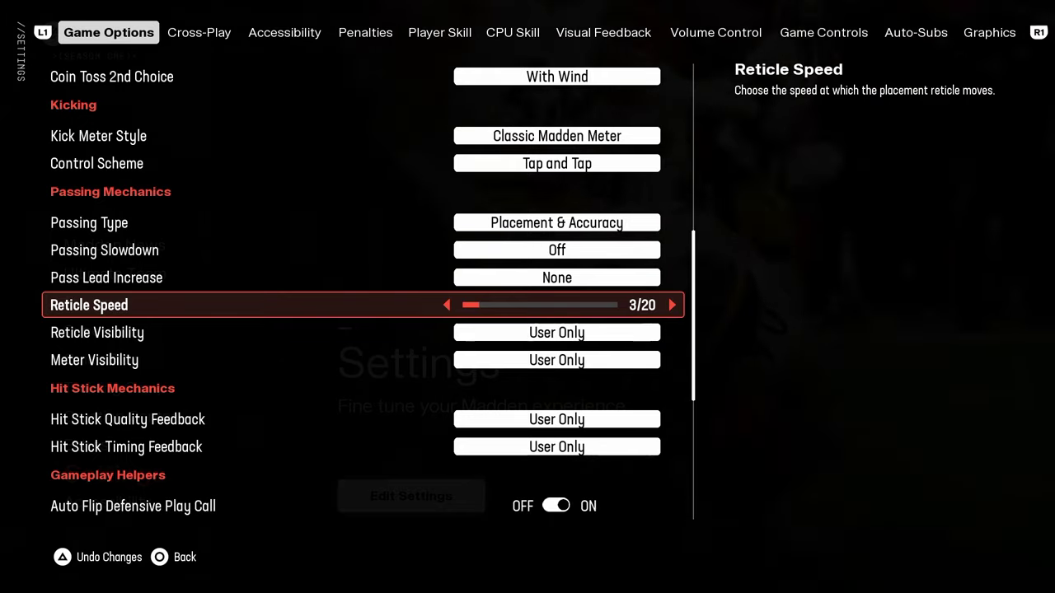
Raise the passing reticle speed to 20/20
key(Right)
key(Right)
key(Right)
key(Right)
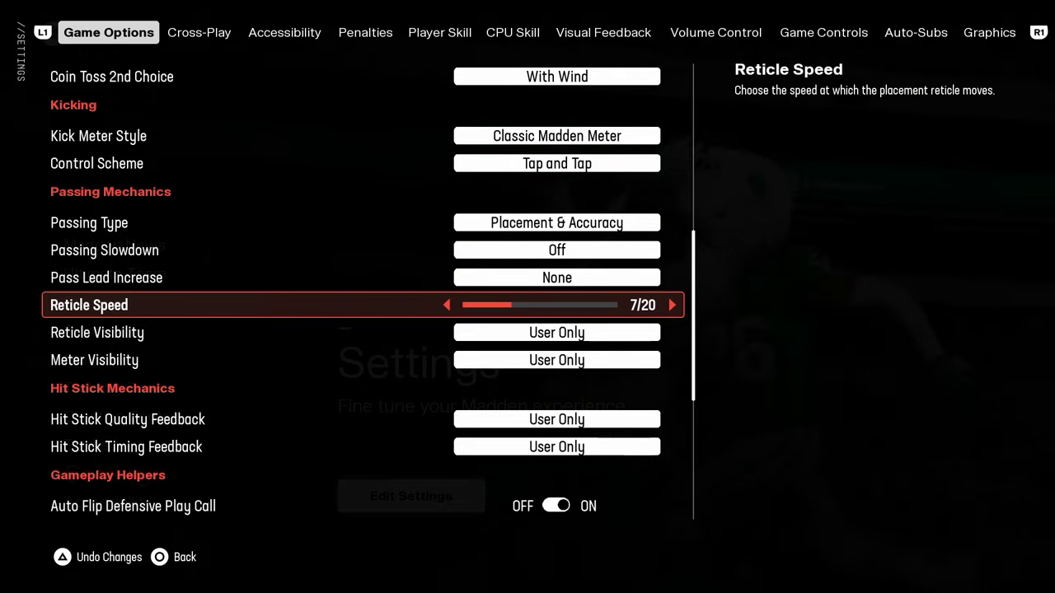
key(Right)
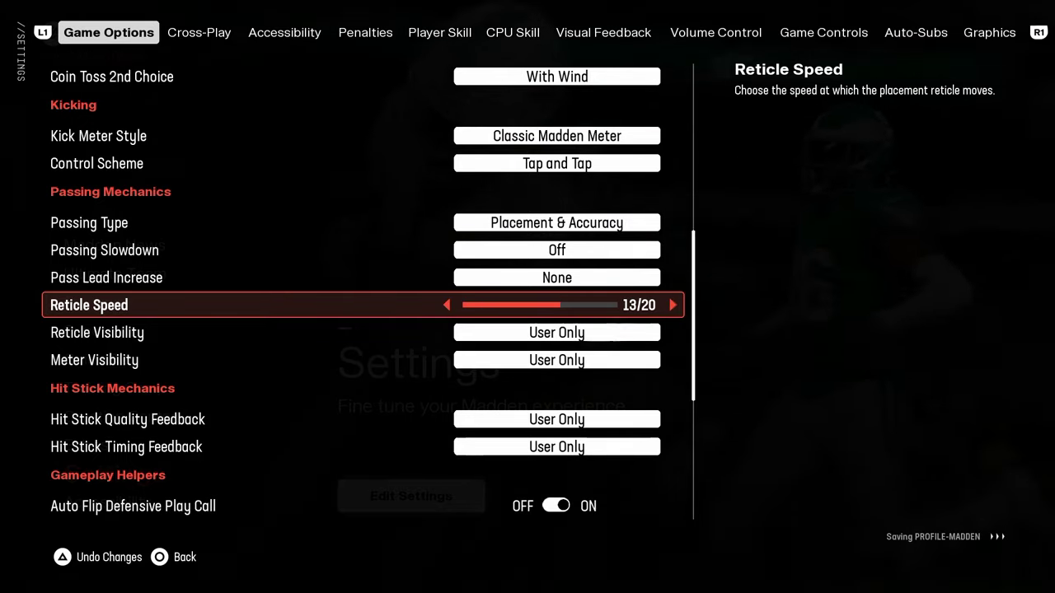
key(Right)
key(Right)
key(Right)
key(Right)
key(Right)
key(Right)
key(Right)
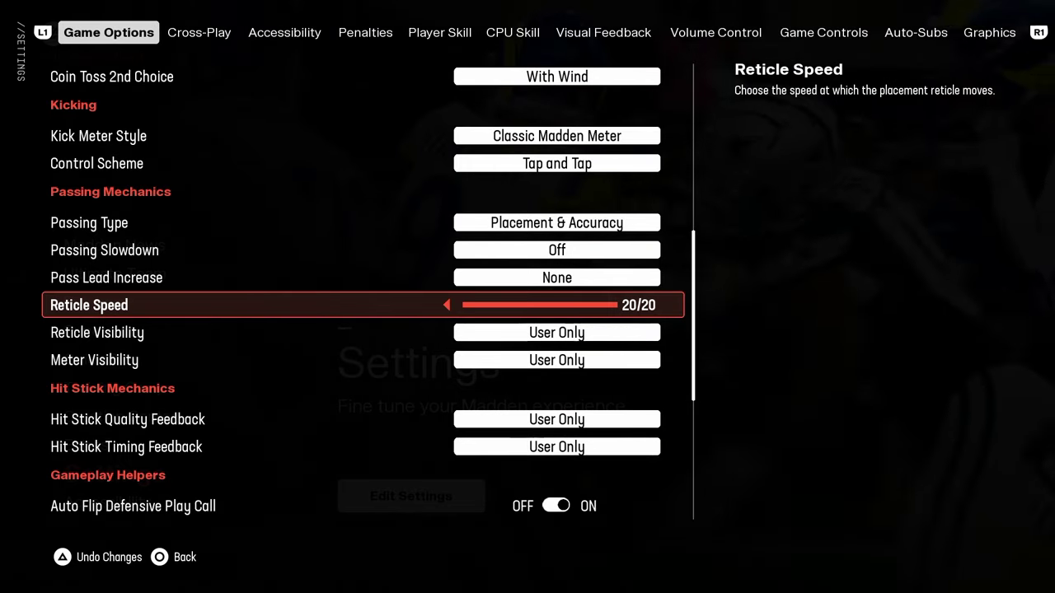
Review the pass lead, reticle visibility and meter visibility options
key(Up)
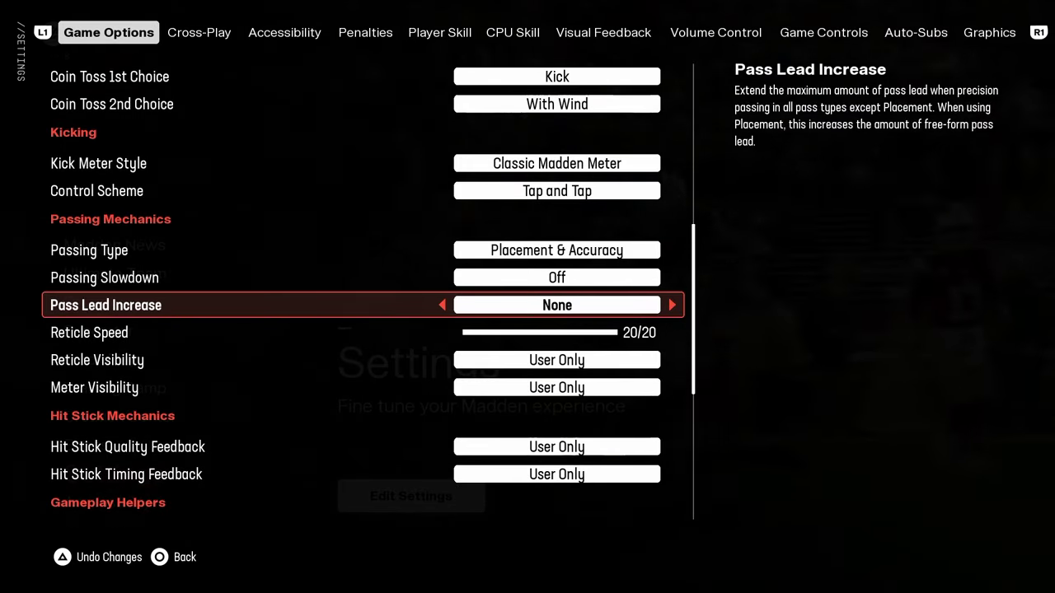
key(Down)
key(Down)
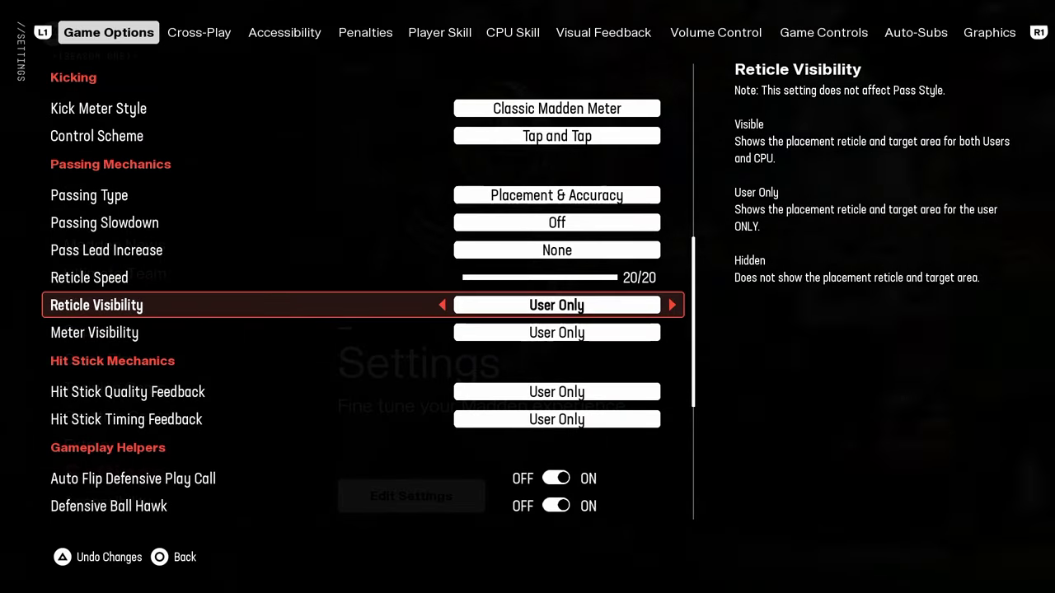
key(Down)
key(Up)
key(Down)
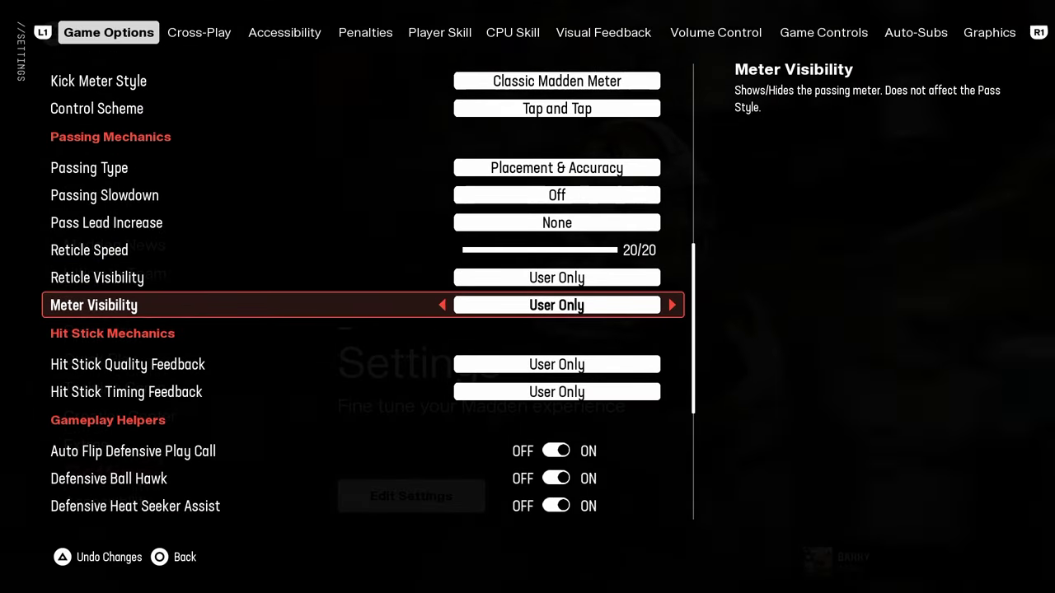
key(Up)
key(Down)
Review the hit stick feedback options and the auto flip, ball hawk and heat seeker defensive helpers
key(Down)
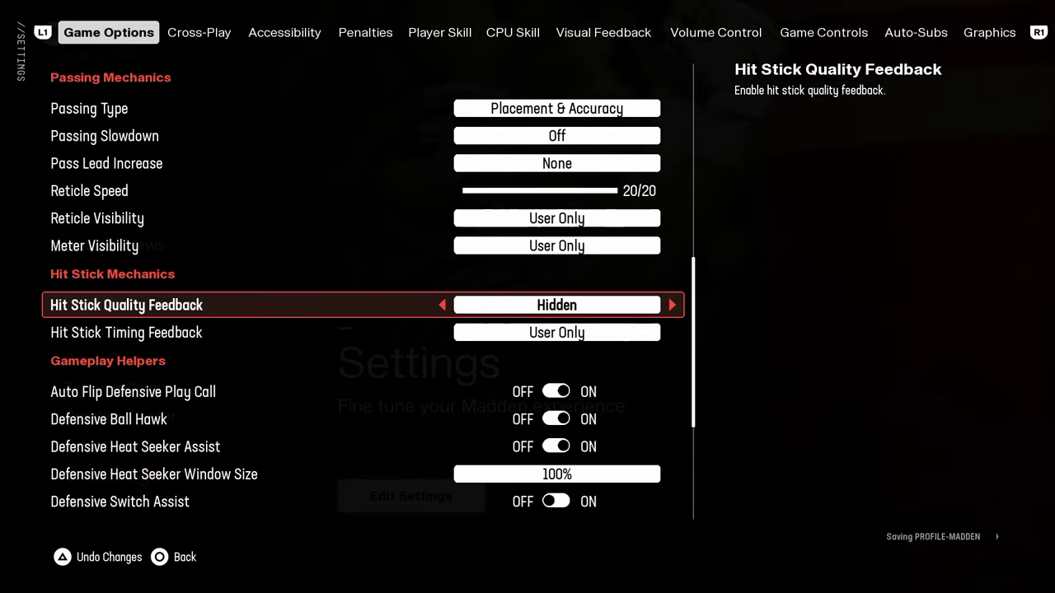
key(Down)
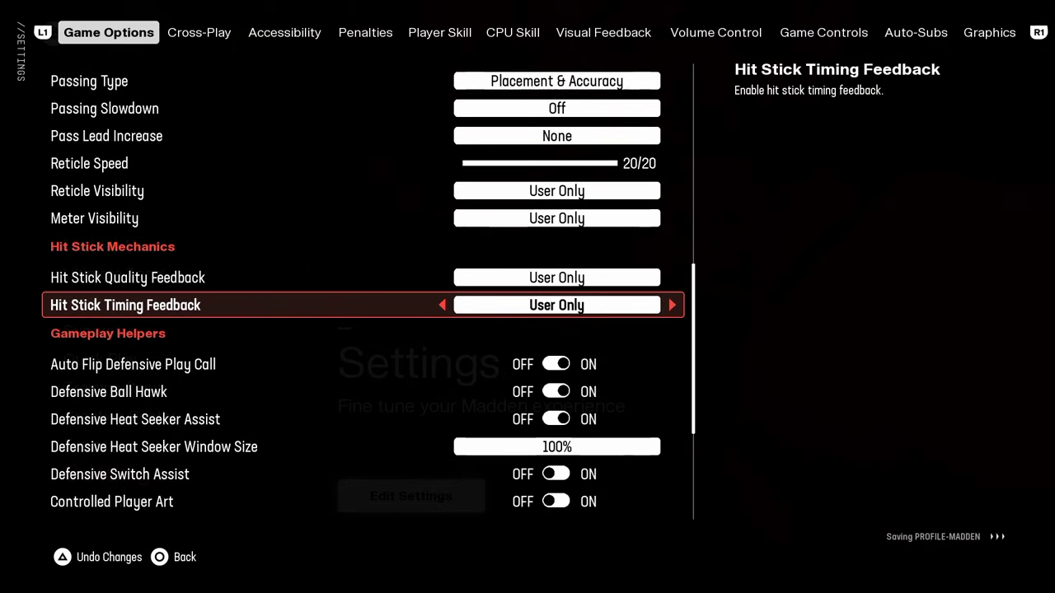
key(Down)
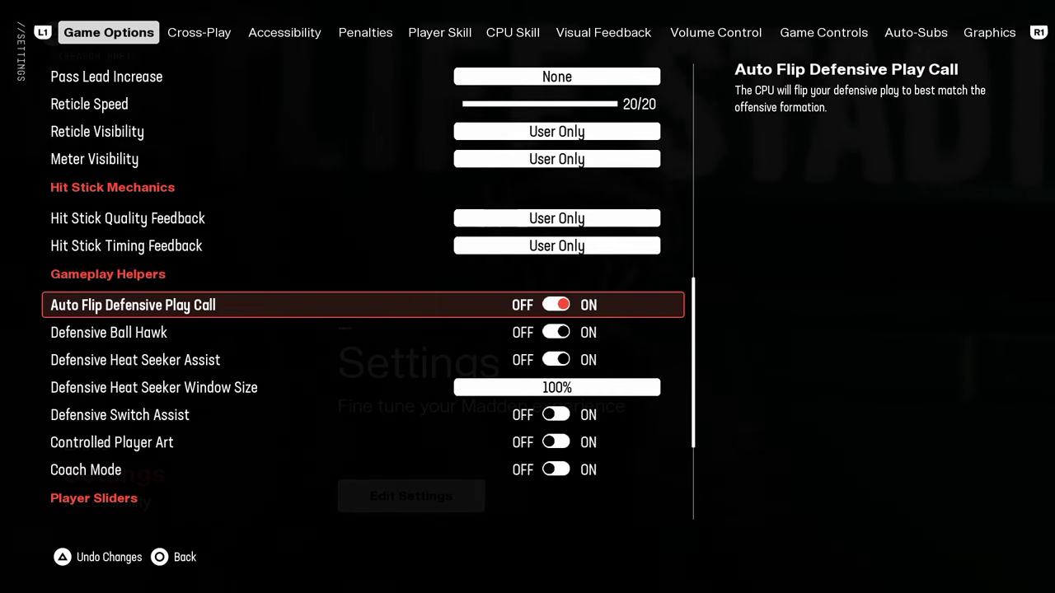
key(Down)
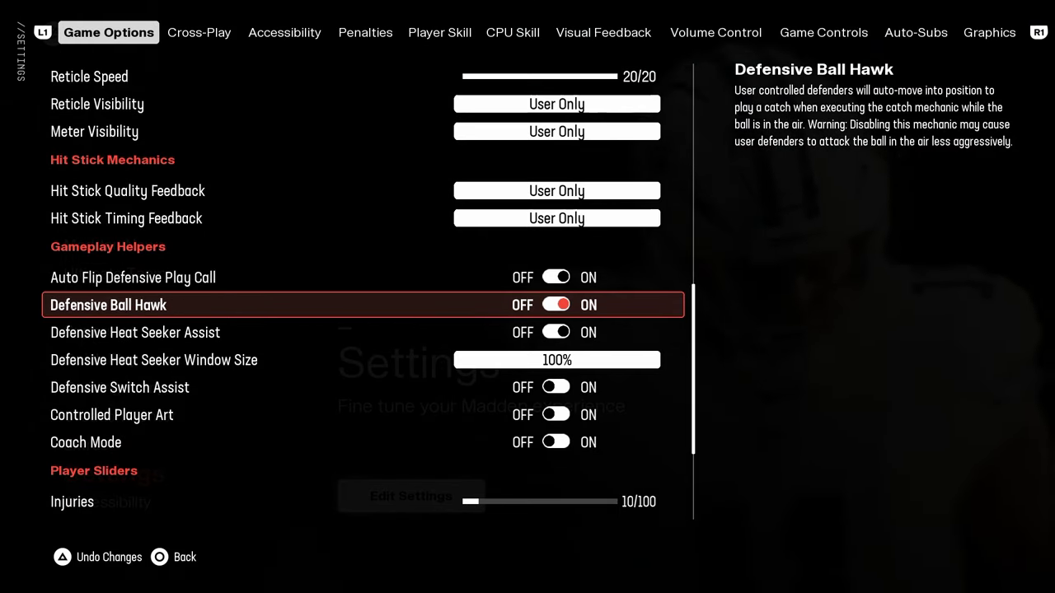
key(Down)
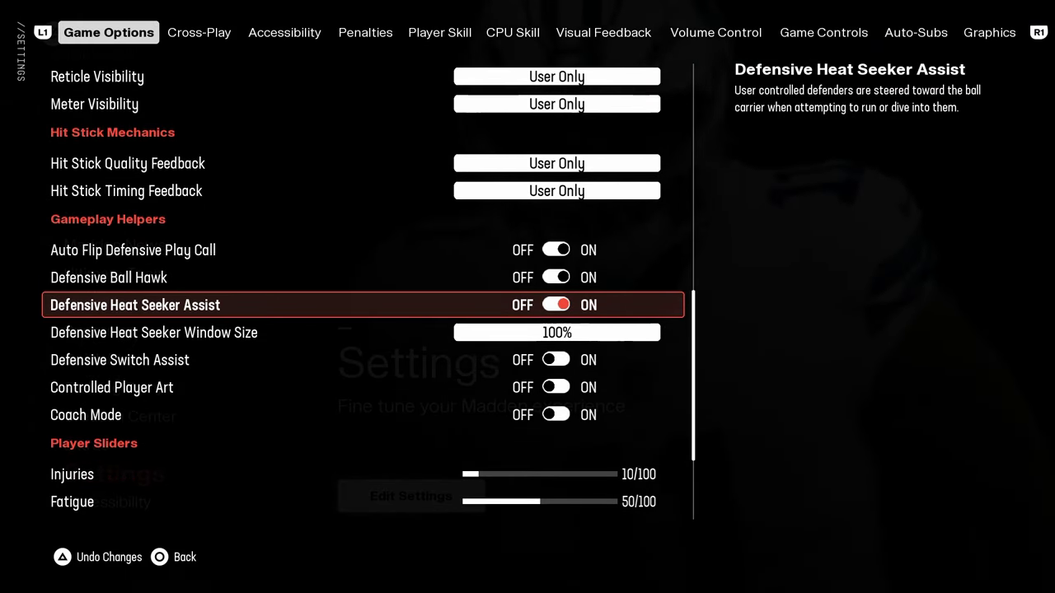
Cycle the Defensive Heat Seeker Window Size through other percentages and return it to 100%
key(Down)
key(Right)
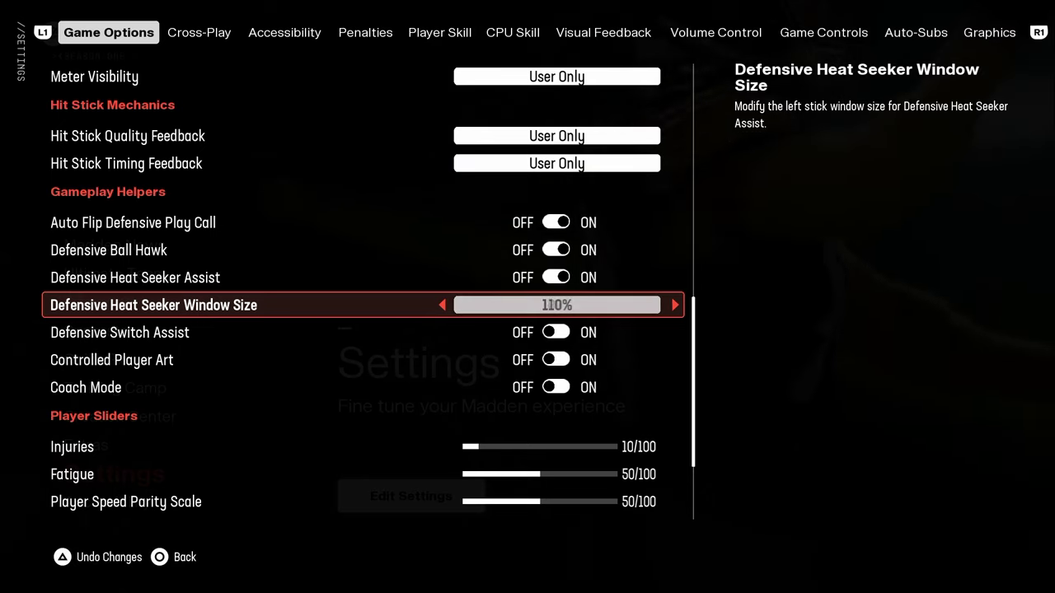
key(Right)
key(Right)
key(Right)
key(Right)
key(Right)
key(Right)
key(Right)
key(Right)
key(Right)
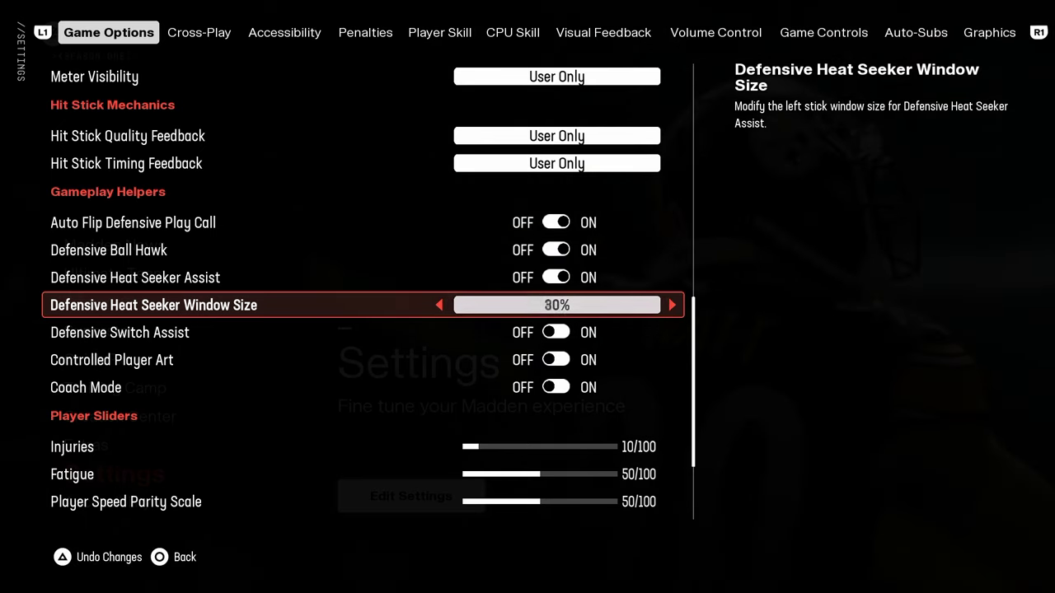
key(Left)
key(Left)
key(Left)
key(Left)
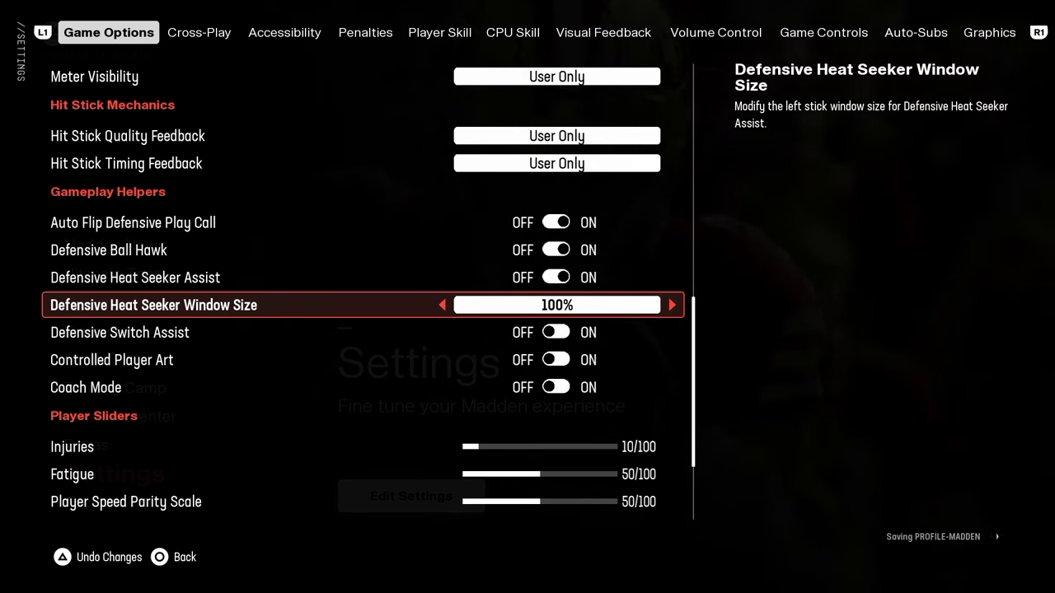
key(Down)
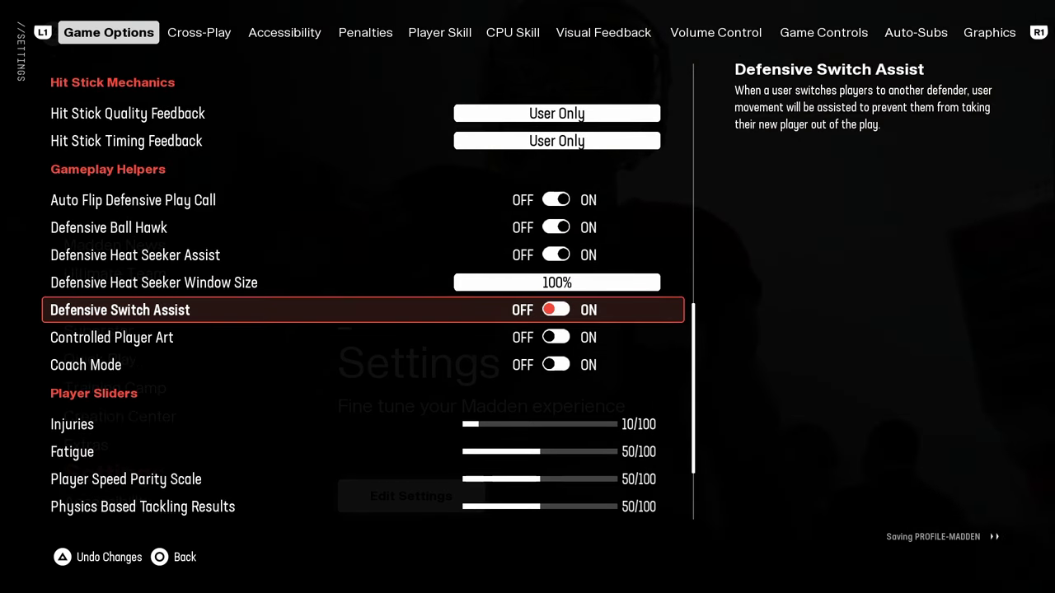